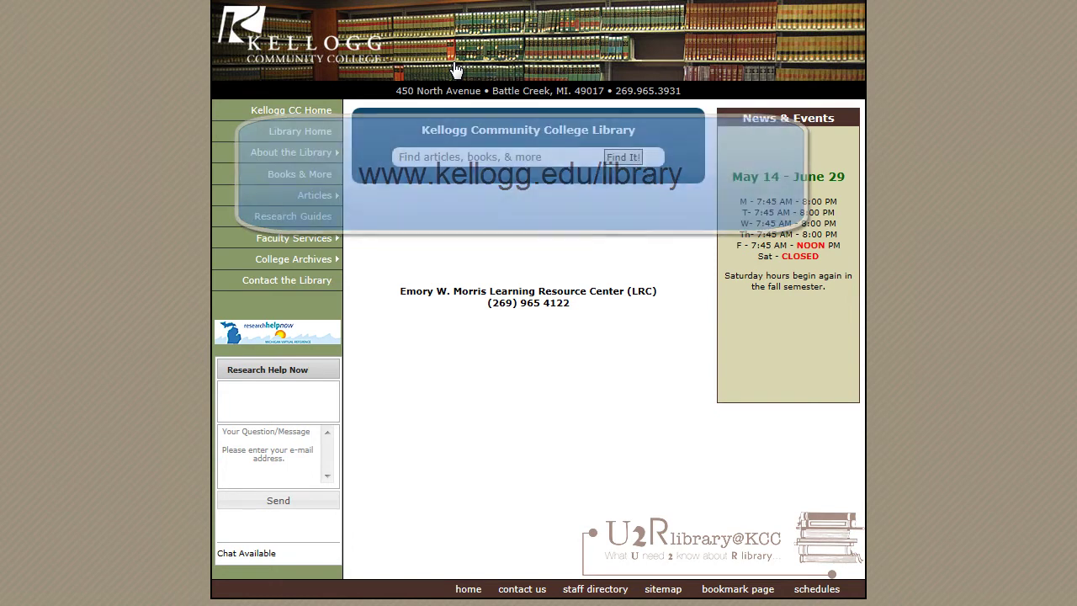
- From Articles' Subject Listing of Databases, open Infotrac Psychology Collection under Social Sciences
{"action": "left_click", "coordinate": [408, 154]}
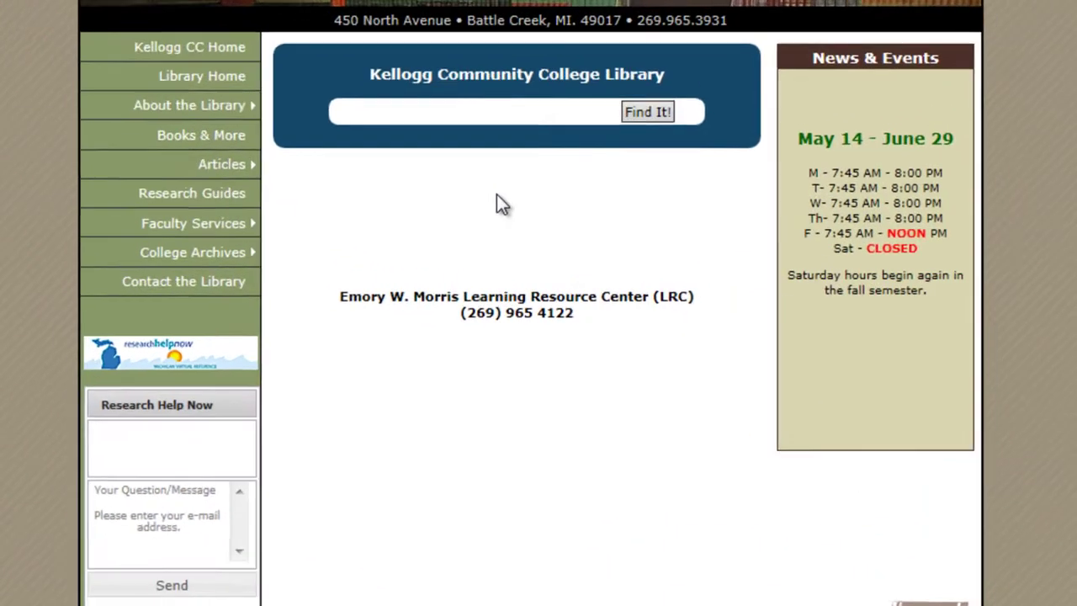
{"action": "mouse_move", "coordinate": [307, 192]}
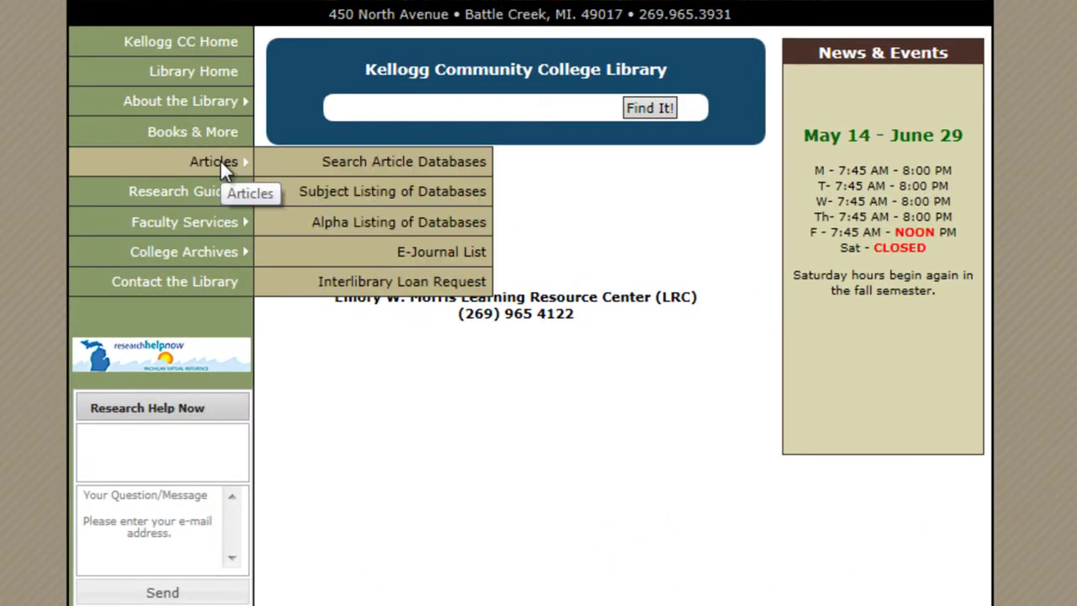
{"action": "left_click", "coordinate": [329, 196]}
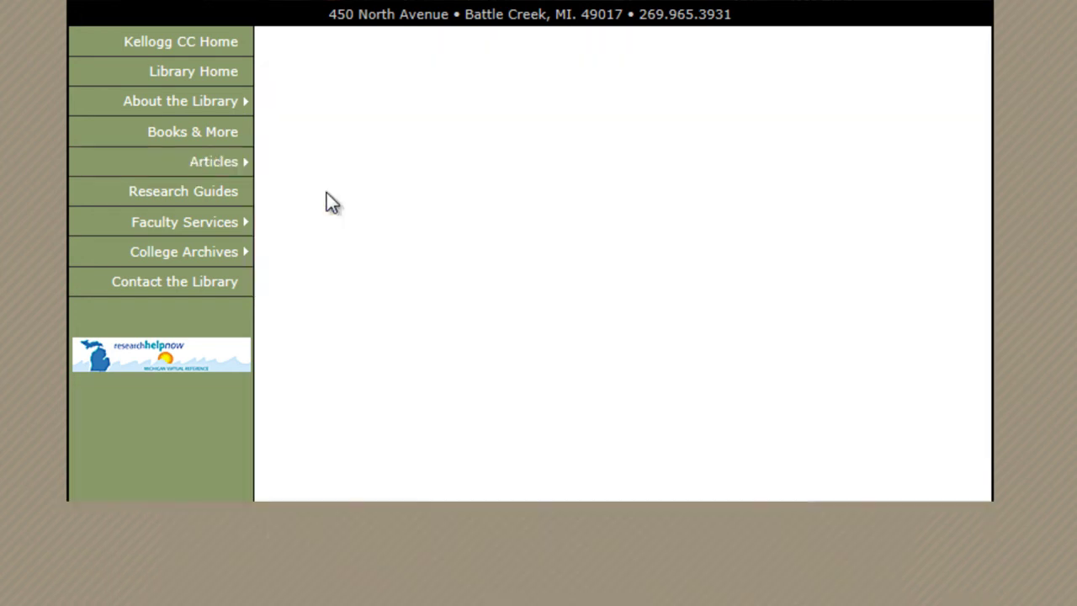
{"action": "scroll", "coordinate": [367, 193], "scroll_direction": "down", "scroll_amount": 4}
{"action": "scroll", "coordinate": [368, 202], "scroll_direction": "down", "scroll_amount": 20}
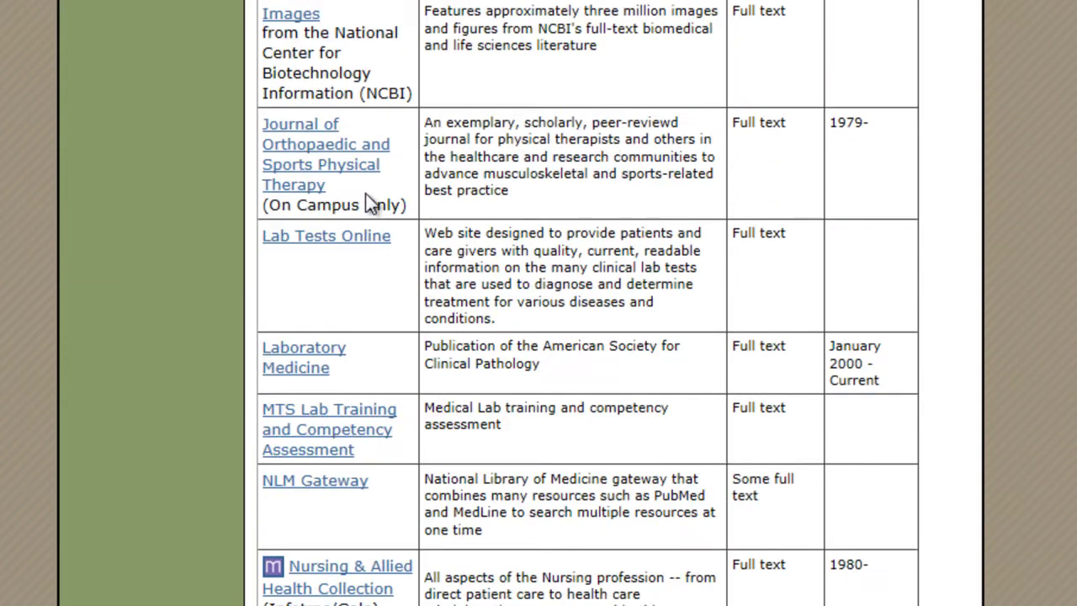
{"action": "scroll", "coordinate": [368, 202], "scroll_direction": "down", "scroll_amount": 10}
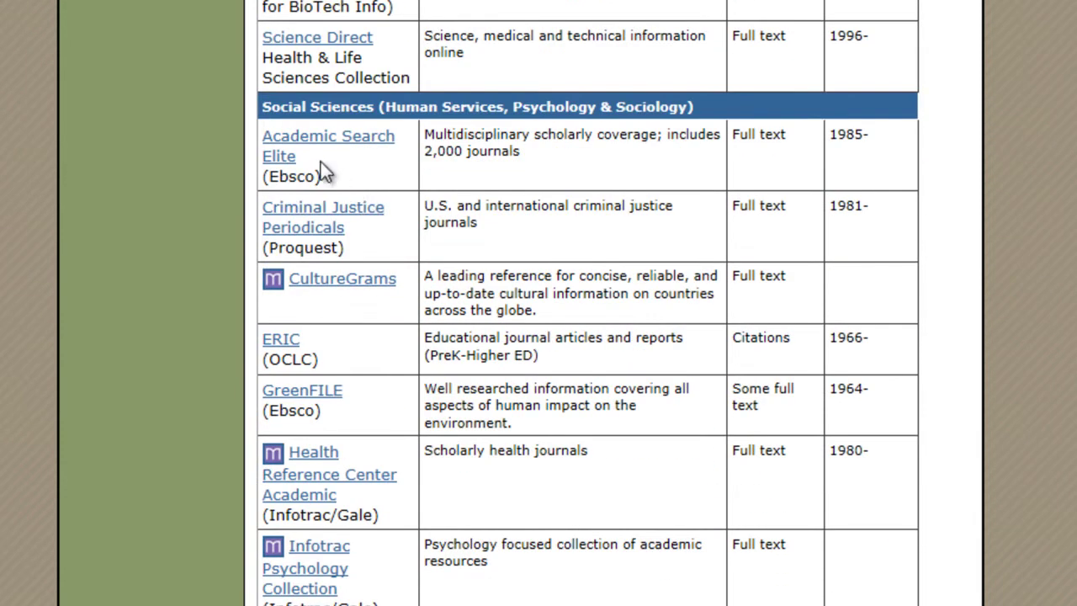
{"action": "scroll", "coordinate": [370, 110], "scroll_direction": "down", "scroll_amount": 2}
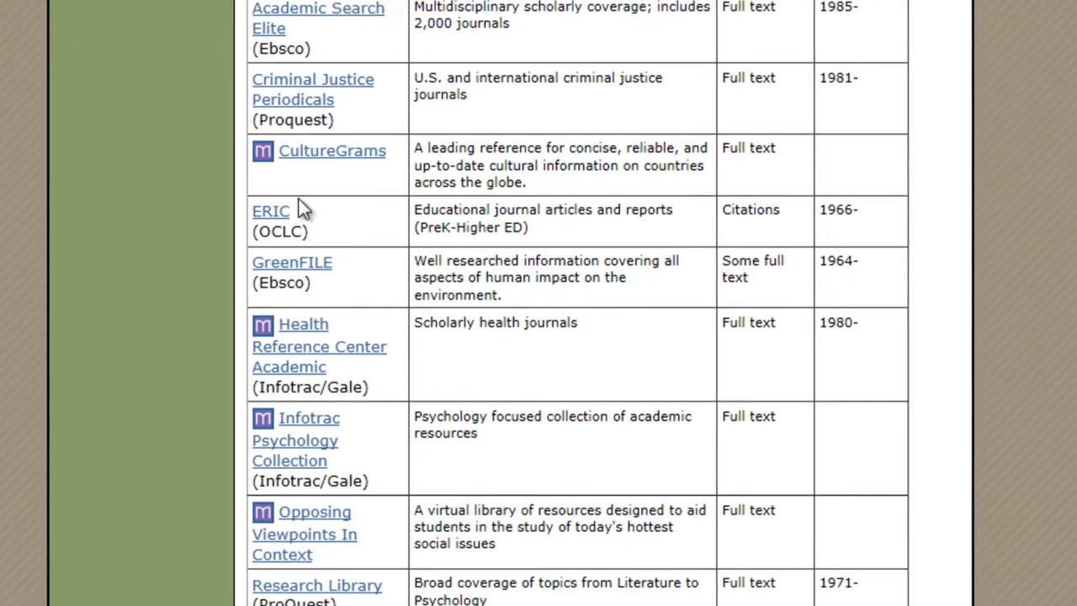
{"action": "left_click", "coordinate": [312, 444]}
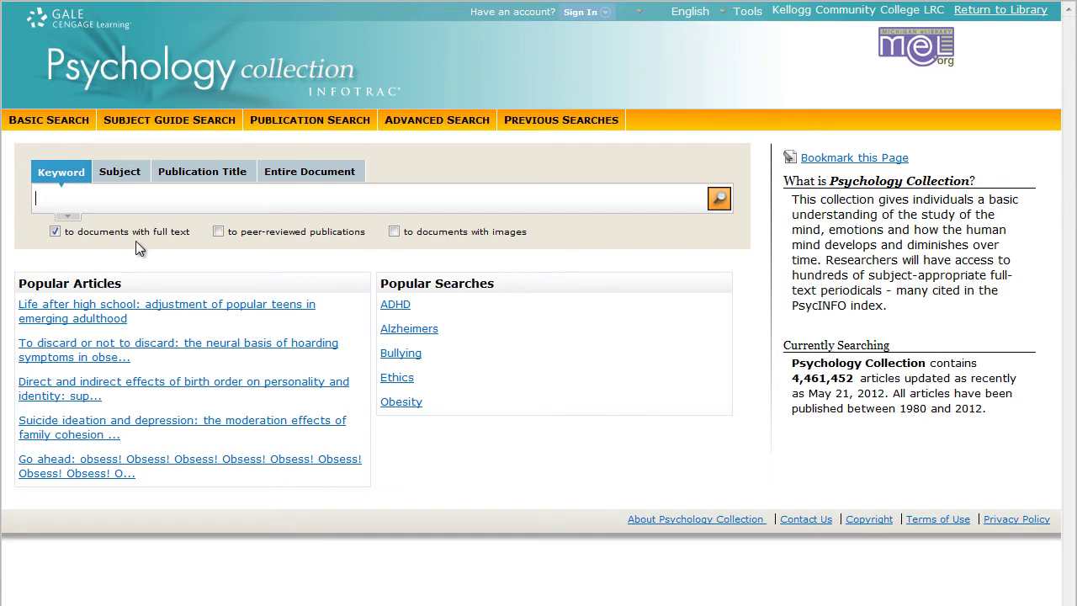
- Search full-text documents for the keyword 'bullying' and check the results count
{"action": "type", "text": "bullying"}
{"action": "left_click", "coordinate": [720, 200]}
{"action": "left_click", "coordinate": [724, 202]}
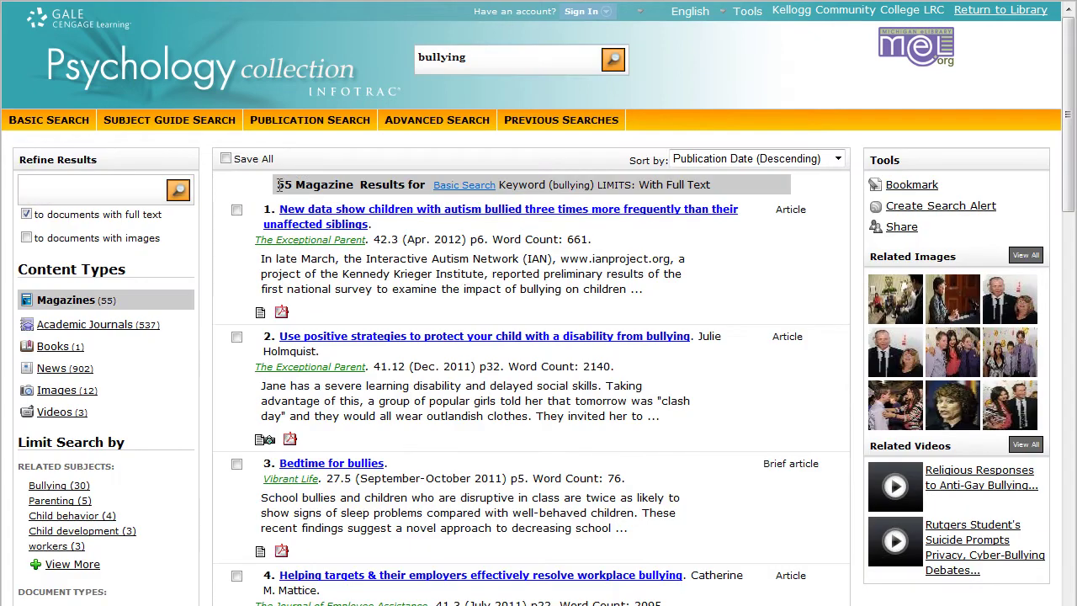
{"action": "left_click_drag", "start_coordinate": [274, 185], "coordinate": [303, 183]}
{"action": "left_click_drag", "start_coordinate": [386, 181], "coordinate": [330, 182]}
{"action": "left_click", "coordinate": [242, 185]}
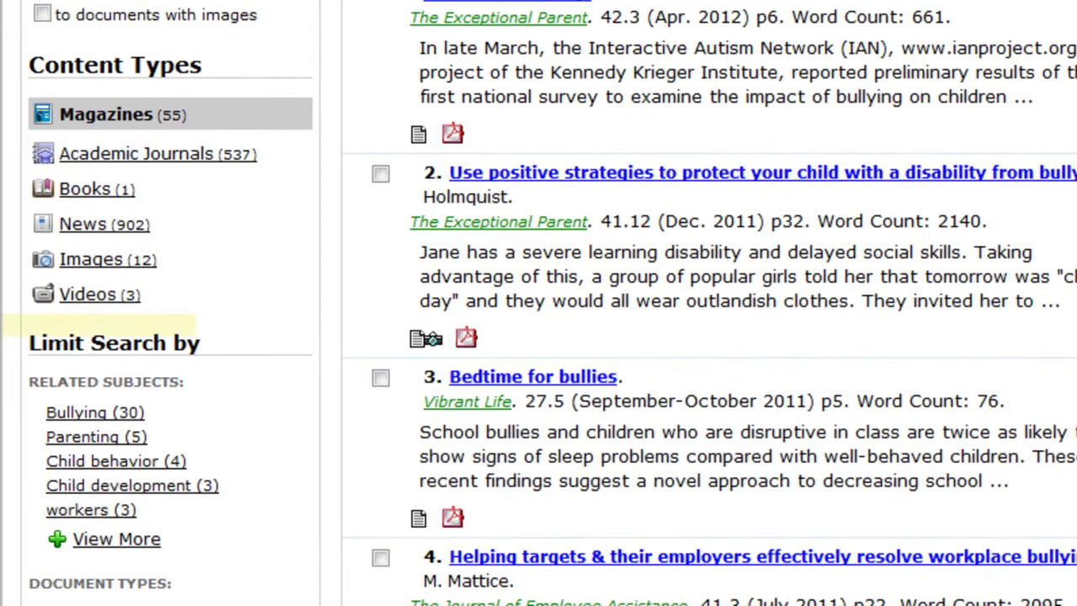
- Limit the bullying results to Academic Journals of document type Article
{"action": "left_click", "coordinate": [145, 170]}
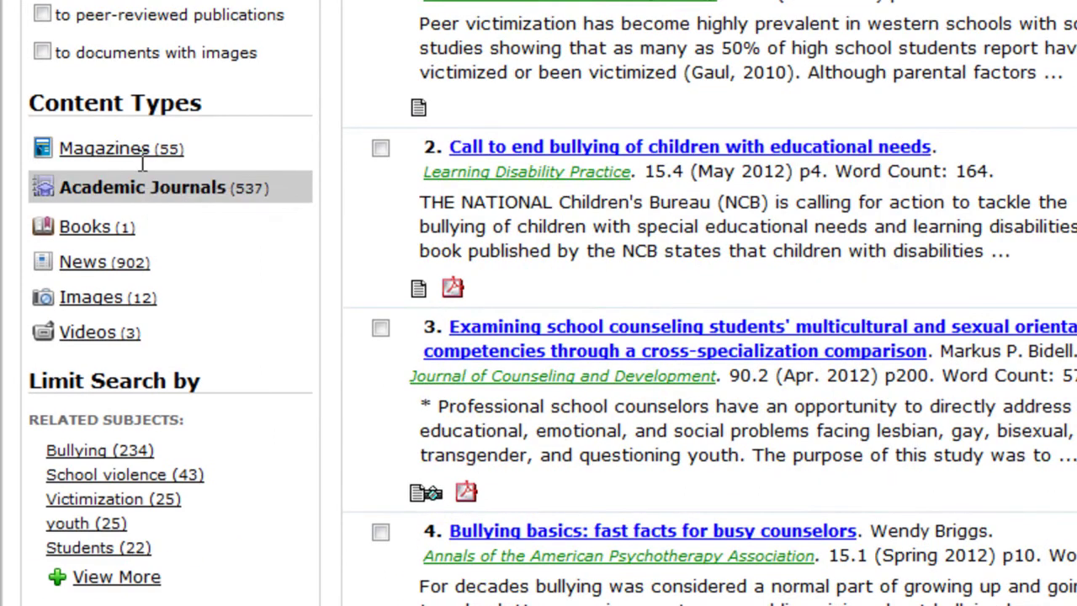
{"action": "scroll", "coordinate": [98, 246], "scroll_direction": "down", "scroll_amount": 5}
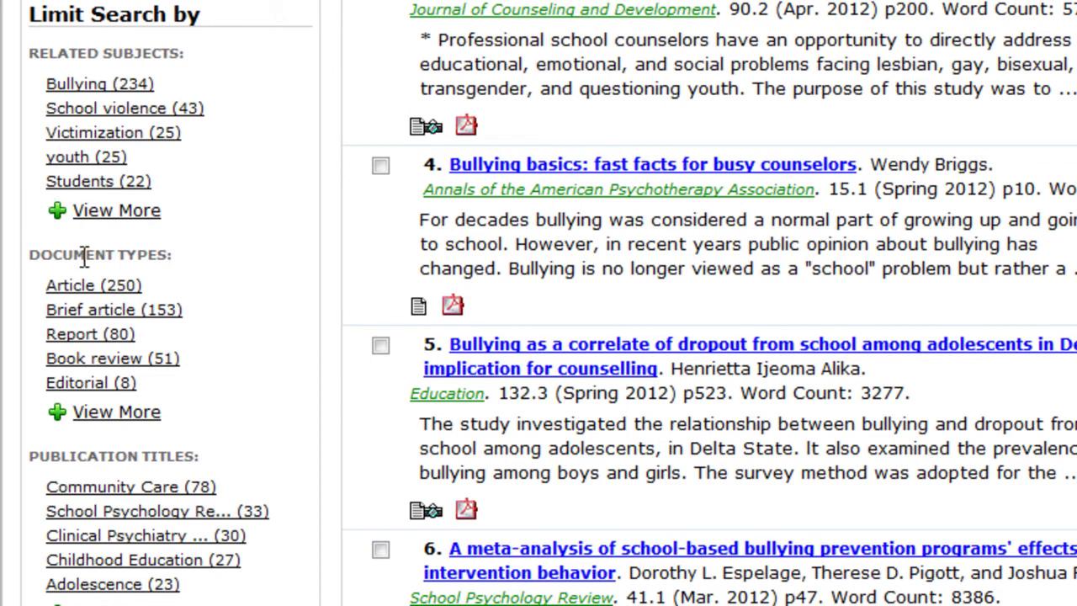
{"action": "left_click", "coordinate": [75, 292]}
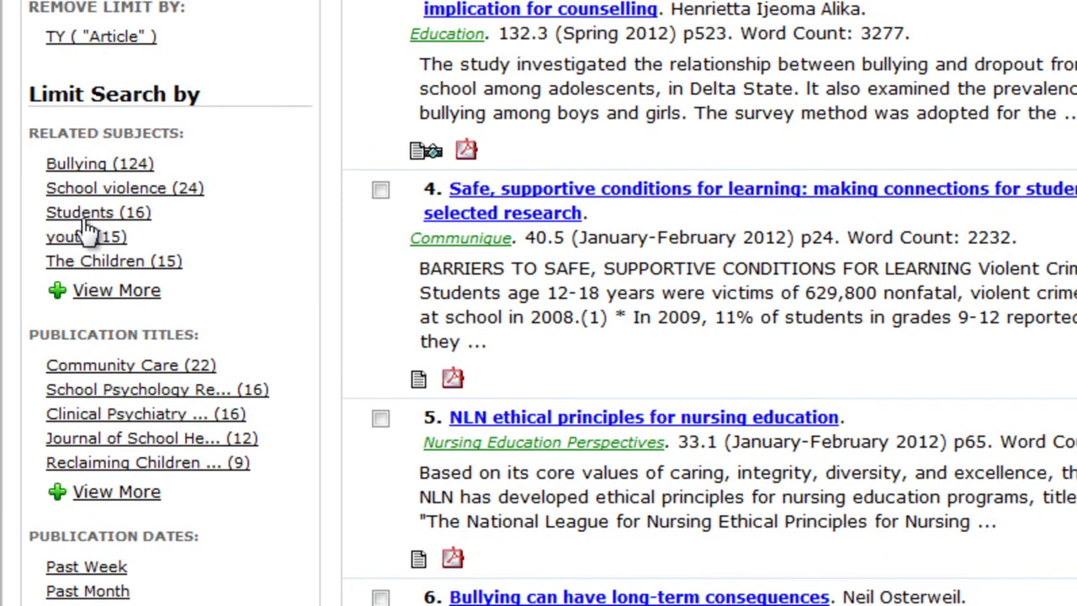
- Narrow further by the related subjects Bullying and School violence, leaving 19 results
{"action": "left_click", "coordinate": [143, 293]}
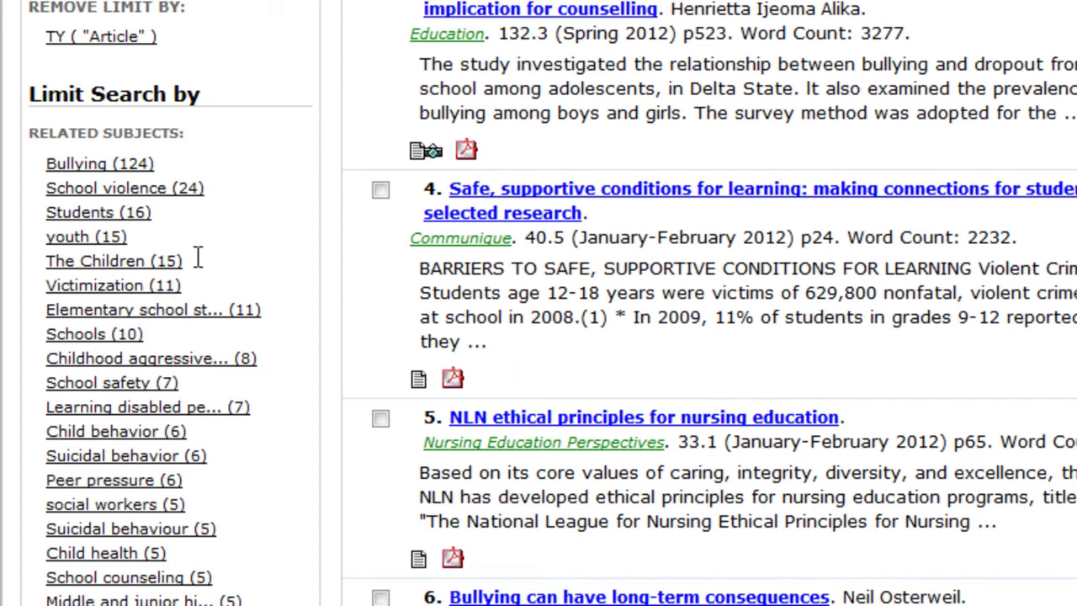
{"action": "left_click", "coordinate": [99, 166]}
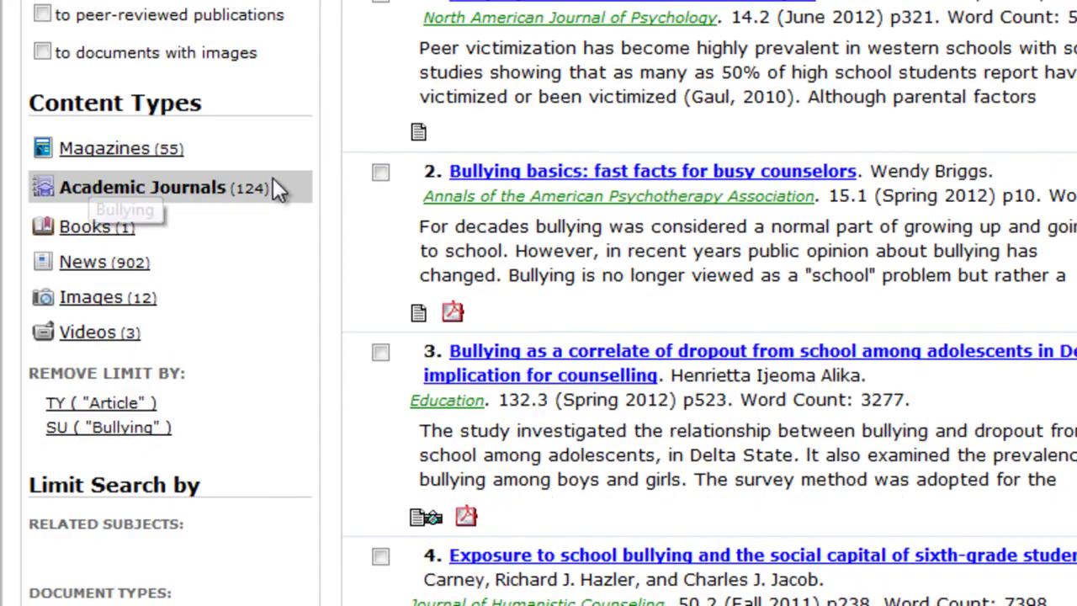
{"action": "scroll", "coordinate": [223, 298], "scroll_direction": "down", "scroll_amount": 4}
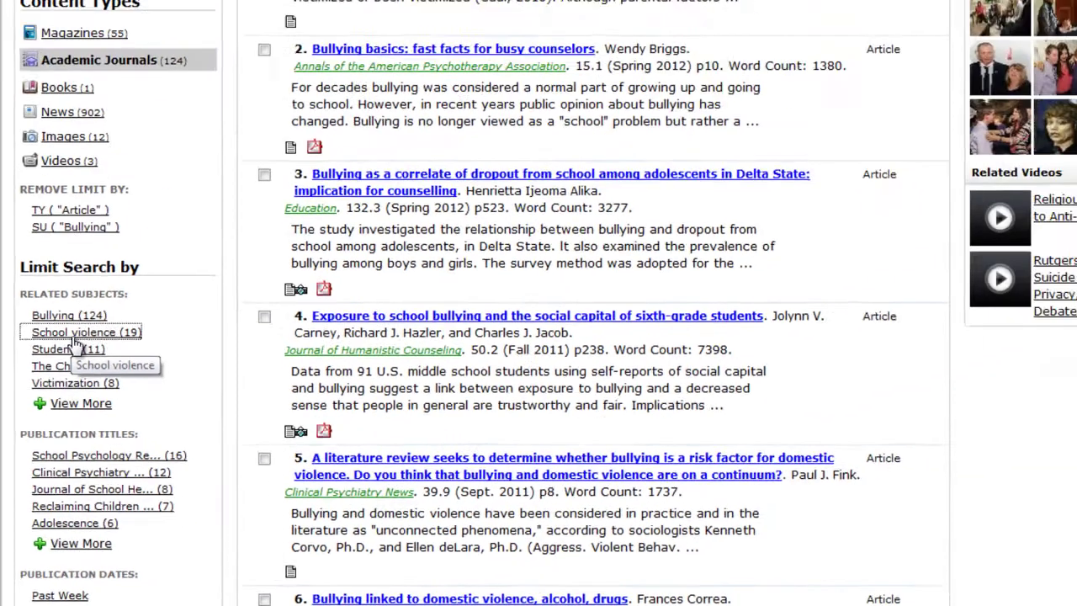
{"action": "left_click", "coordinate": [107, 215]}
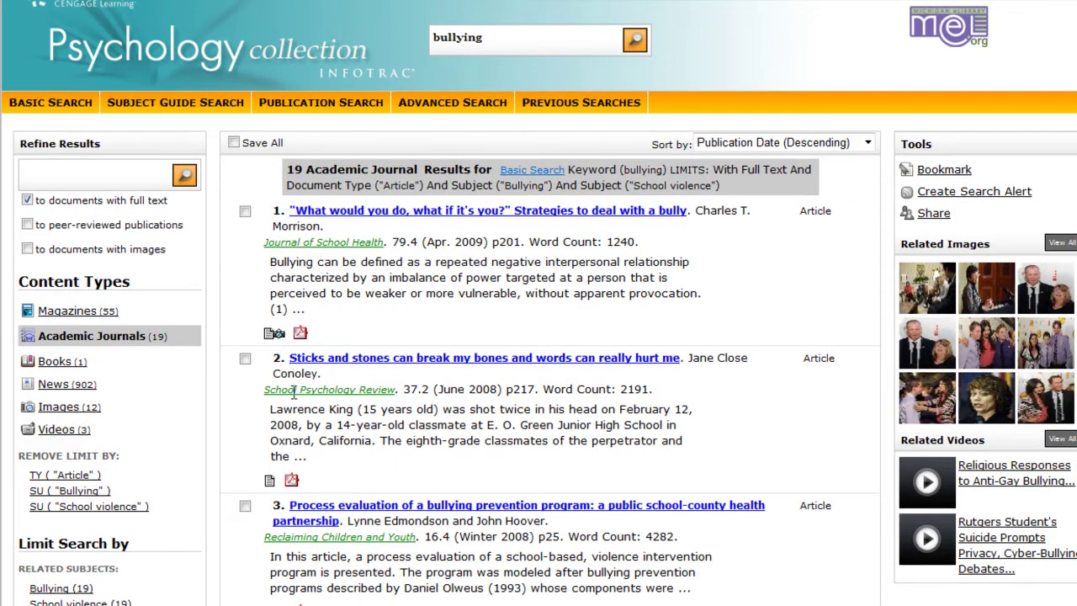
- Open the first result, "What would you do, what if it's you?", and skim its full text
{"action": "scroll", "coordinate": [311, 441], "scroll_direction": "down", "scroll_amount": 2}
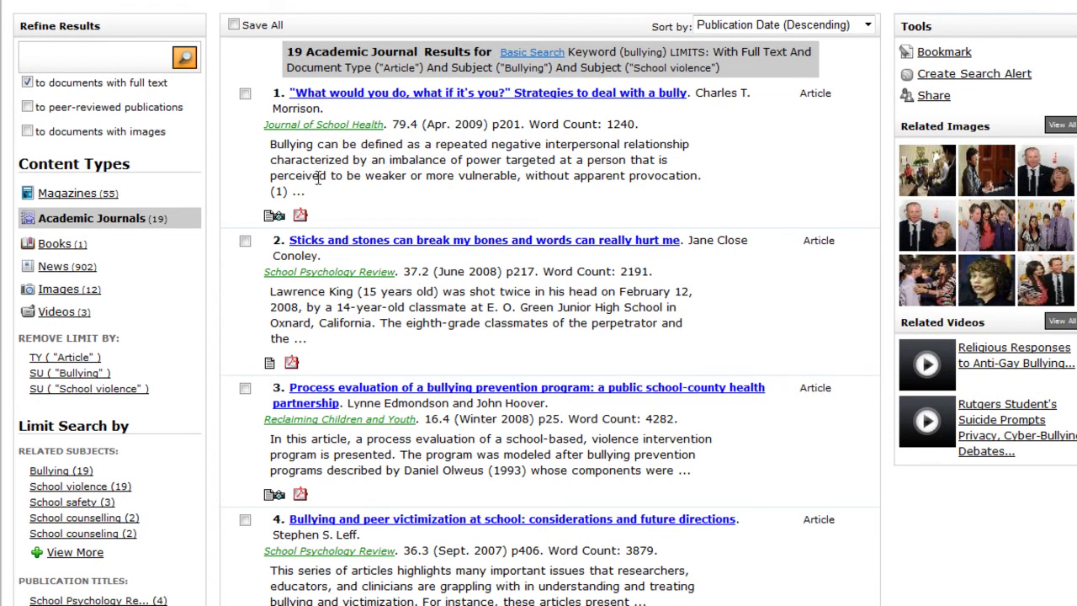
{"action": "left_click", "coordinate": [392, 94]}
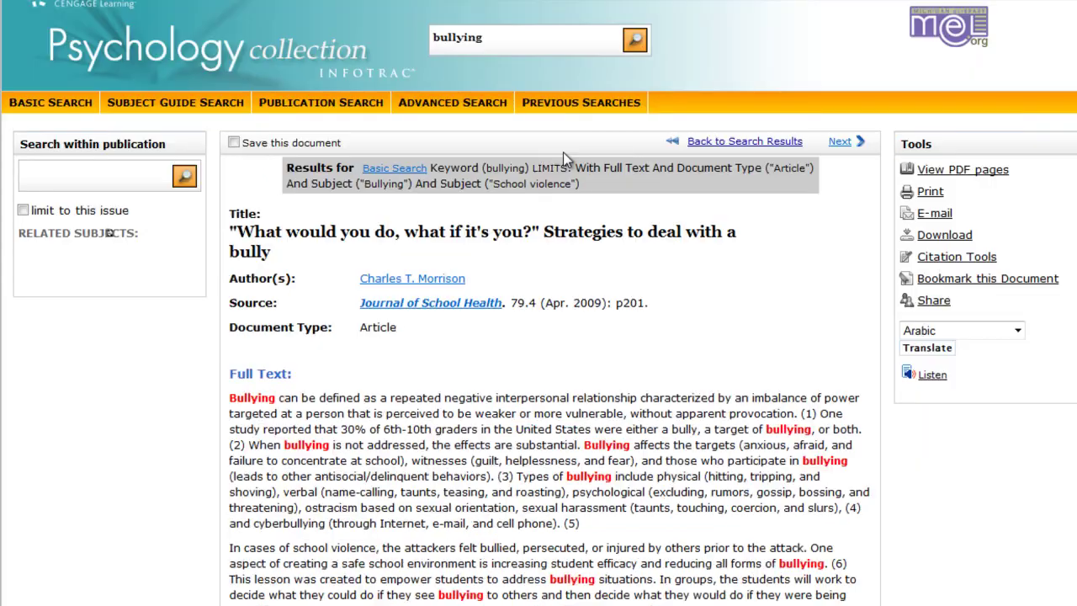
{"action": "scroll", "coordinate": [513, 273], "scroll_direction": "down", "scroll_amount": 3}
{"action": "scroll", "coordinate": [513, 273], "scroll_direction": "down", "scroll_amount": 3}
{"action": "scroll", "coordinate": [513, 273], "scroll_direction": "up", "scroll_amount": 3}
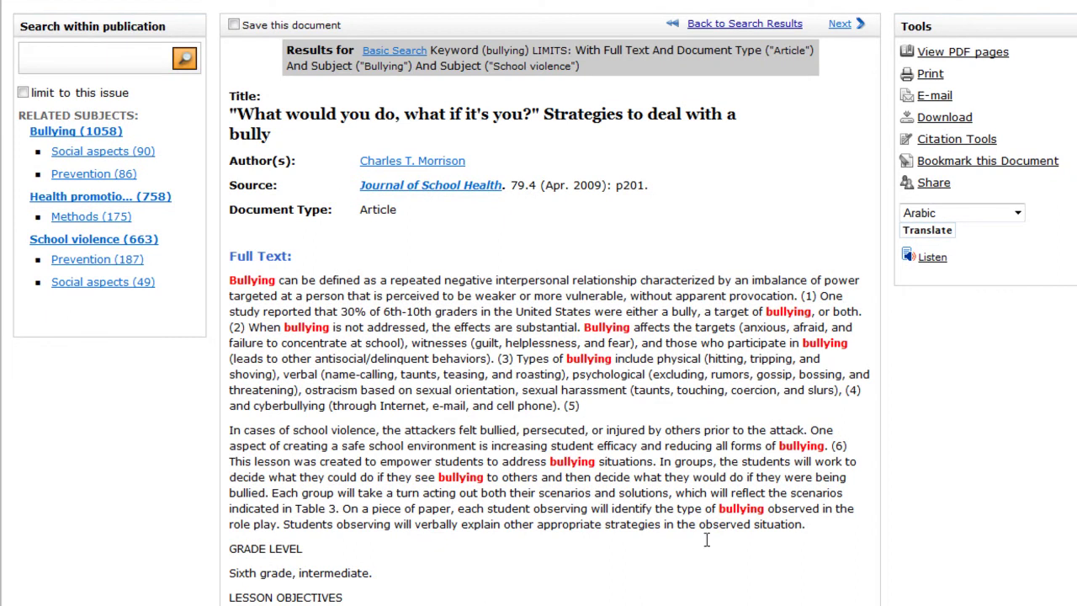
- View the article's 4-page PDF version, scrolling through its pages
{"action": "left_click", "coordinate": [939, 54]}
{"action": "scroll", "coordinate": [512, 253], "scroll_direction": "down", "scroll_amount": 5}
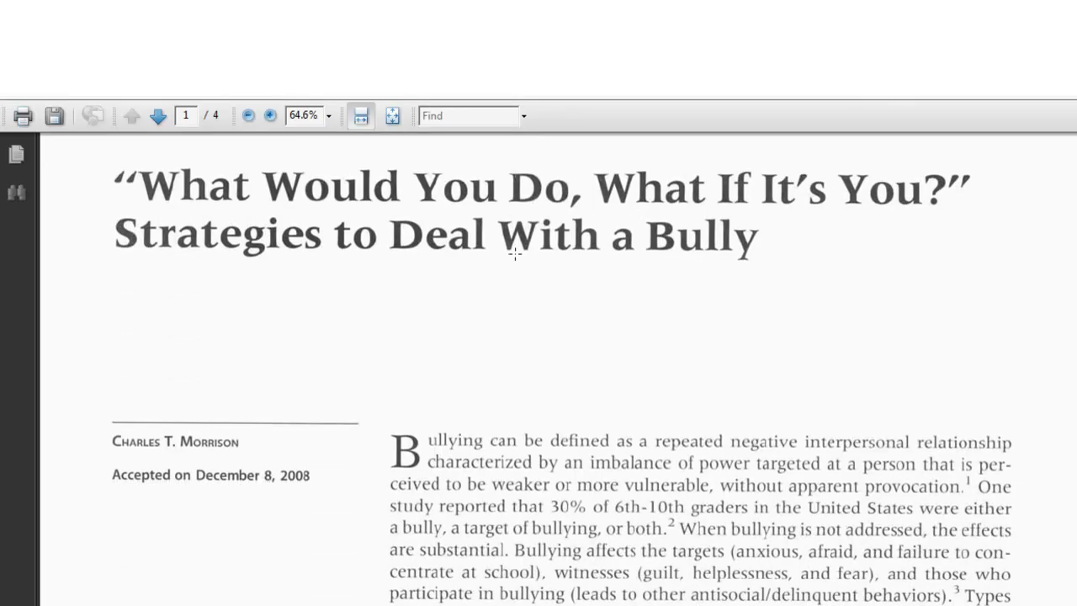
{"action": "scroll", "coordinate": [513, 253], "scroll_direction": "down", "scroll_amount": 5}
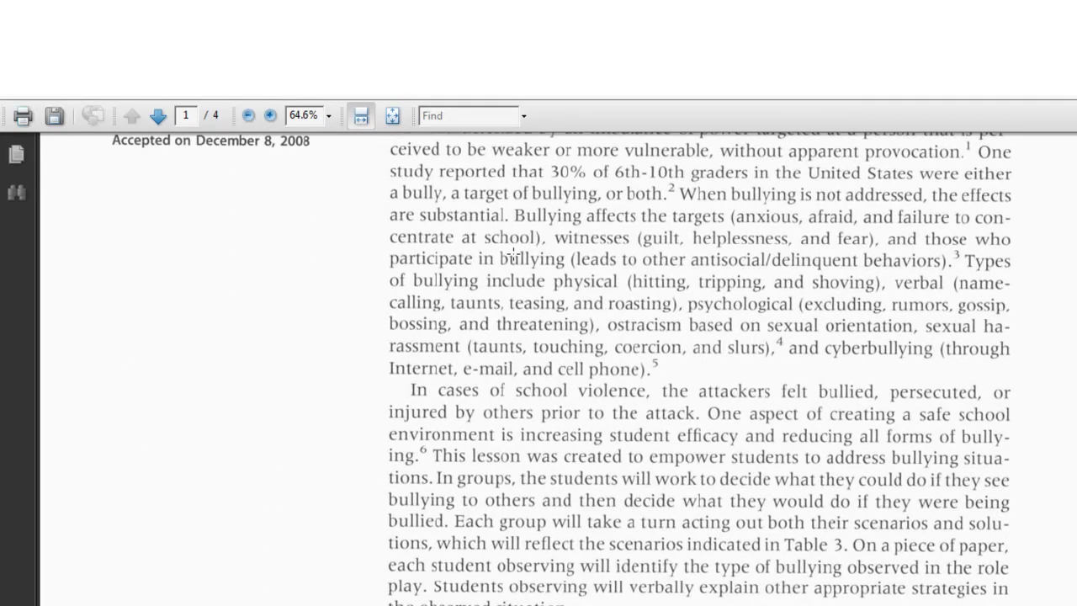
{"action": "scroll", "coordinate": [514, 252], "scroll_direction": "down", "scroll_amount": 1}
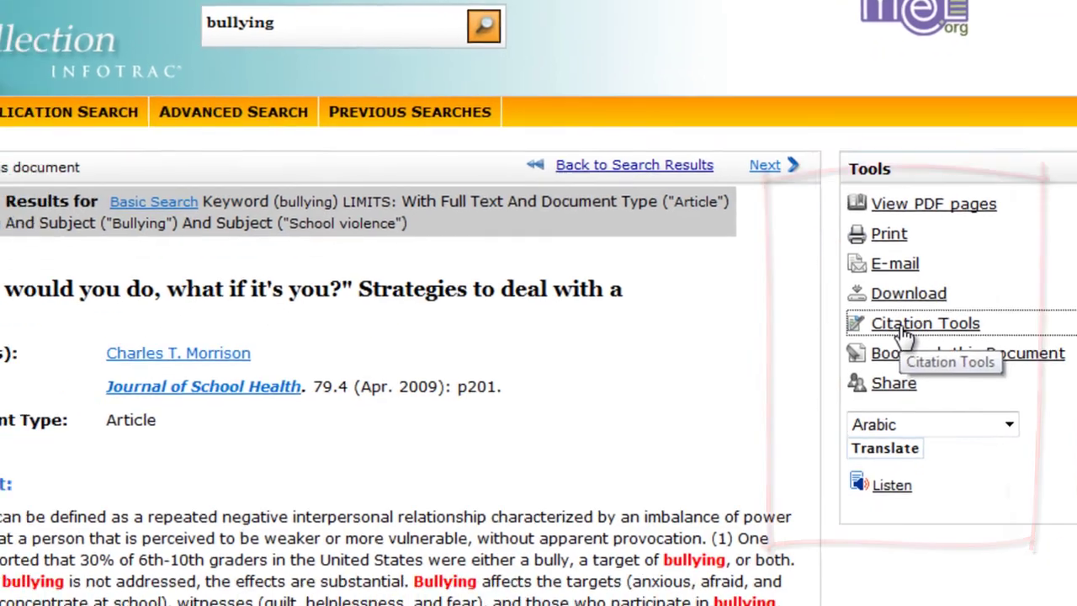
- Save the article's citation in APA 6th Edition format via Citation Tools
{"action": "left_click", "coordinate": [841, 362]}
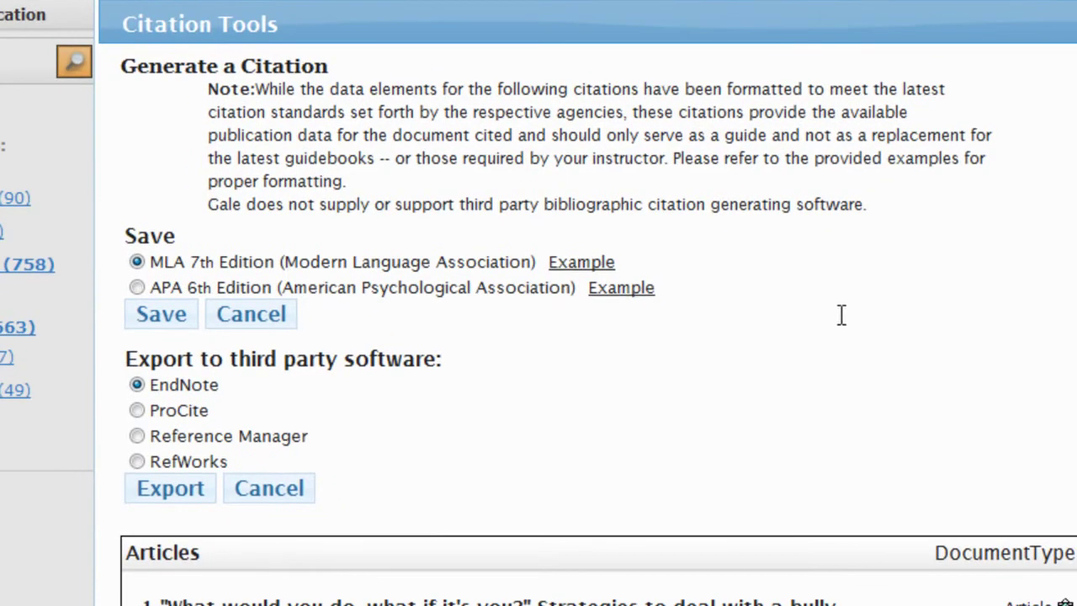
{"action": "left_click", "coordinate": [140, 286]}
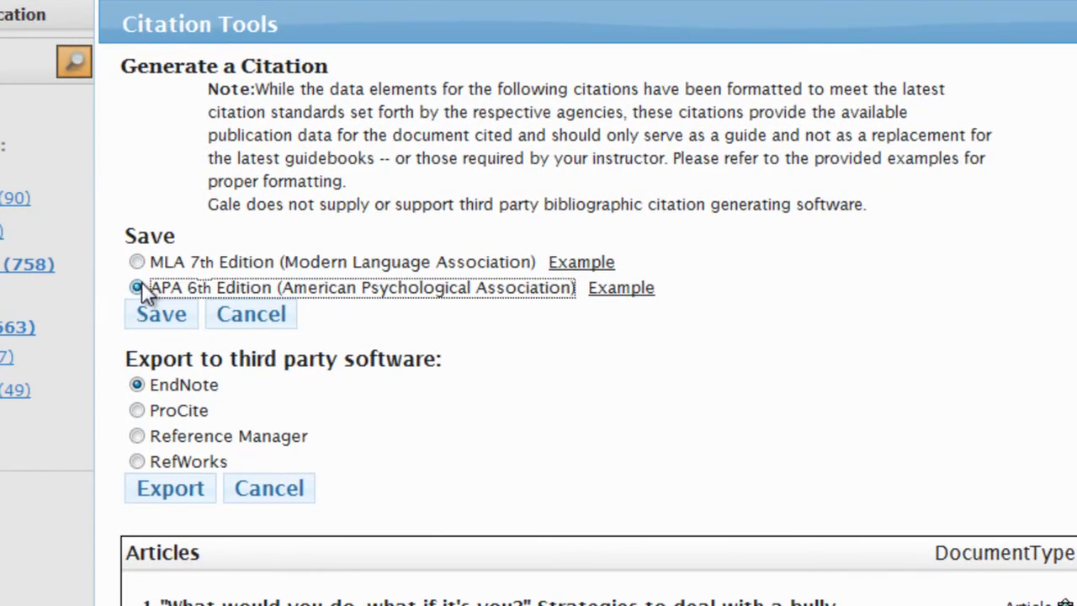
{"action": "left_click", "coordinate": [173, 318]}
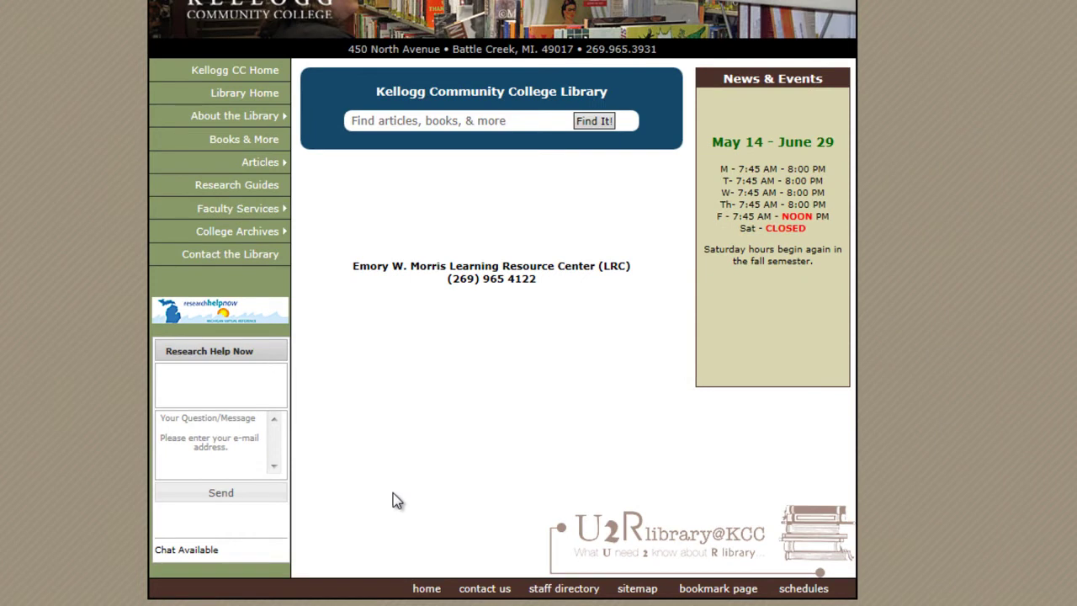
- Go through Research Guides and the Social Sciences subject to the Psychology Research Guide
{"action": "left_click", "coordinate": [246, 190]}
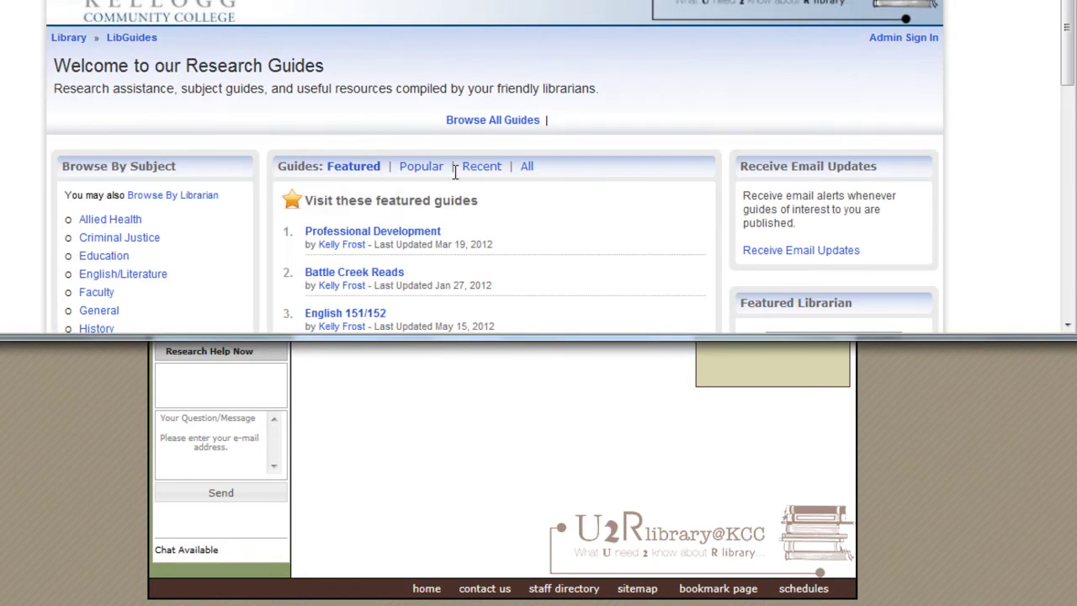
{"action": "scroll", "coordinate": [164, 202], "scroll_direction": "down", "scroll_amount": 3}
{"action": "scroll", "coordinate": [139, 178], "scroll_direction": "down", "scroll_amount": 3}
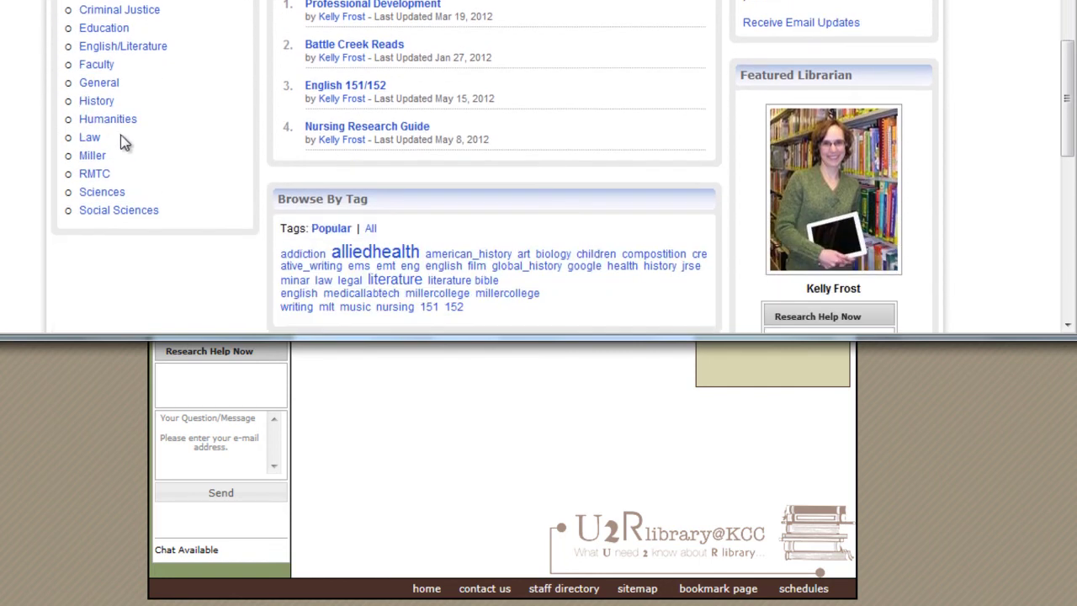
{"action": "left_click", "coordinate": [123, 212]}
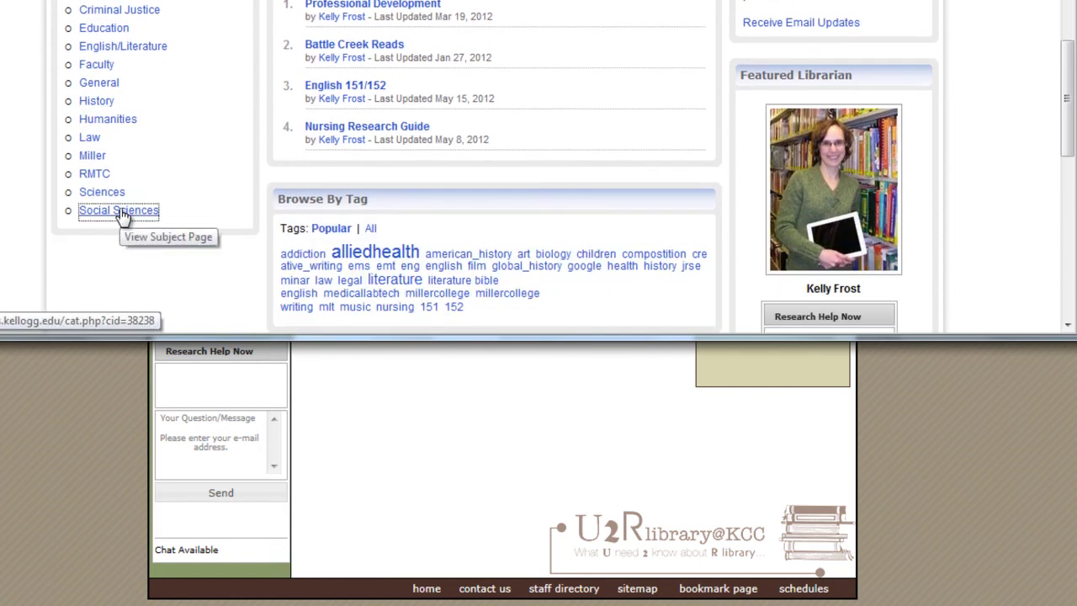
{"action": "left_click", "coordinate": [358, 262]}
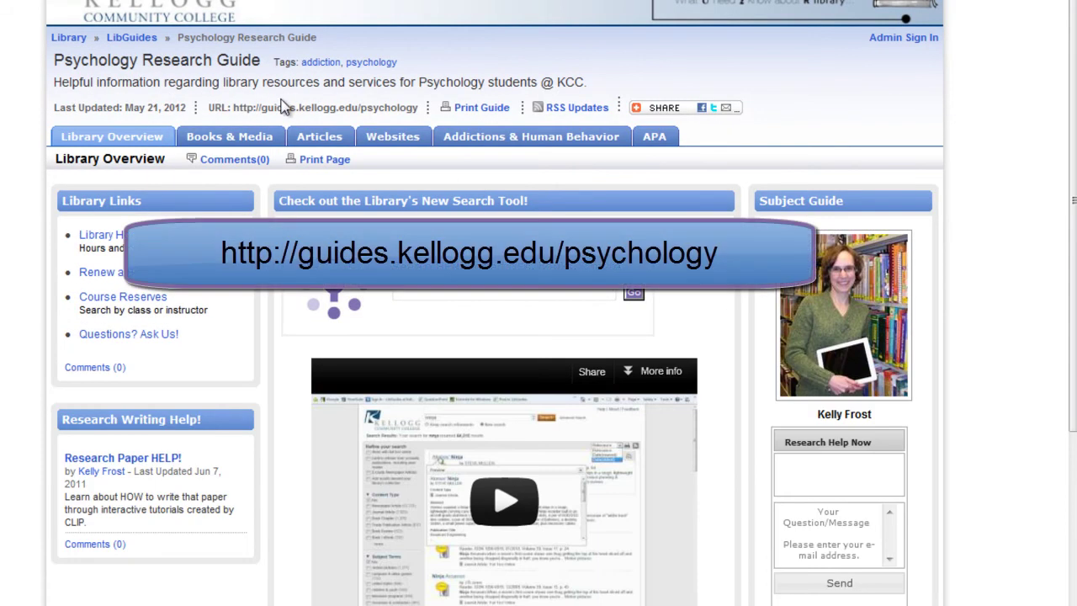
- Browse the guide's Books & Media and Articles sections and the Psychology Collection link
{"action": "left_click_drag", "start_coordinate": [236, 106], "coordinate": [409, 114]}
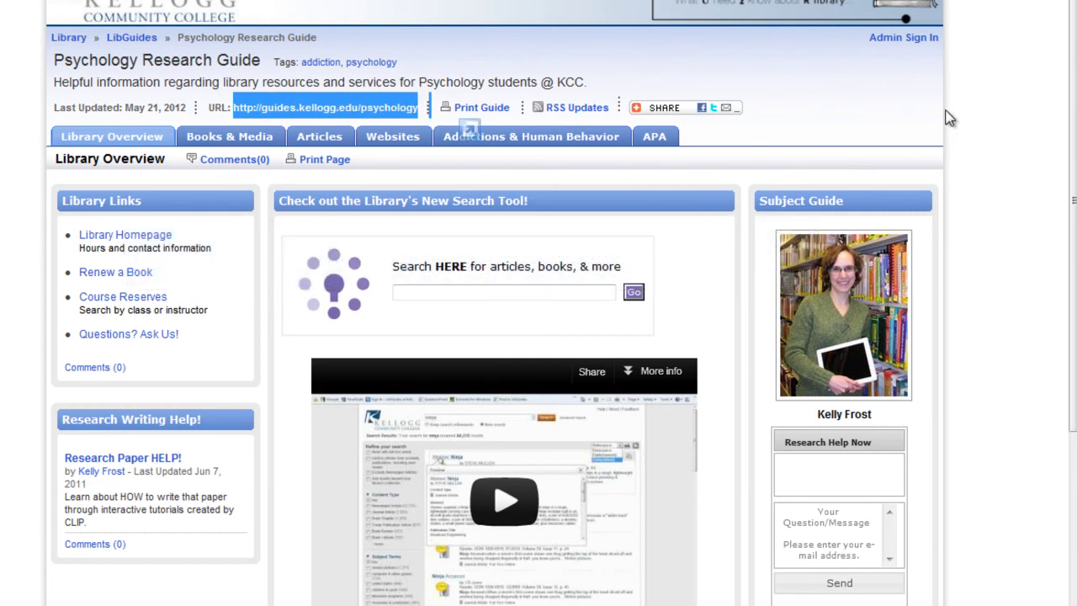
{"action": "left_click", "coordinate": [826, 111]}
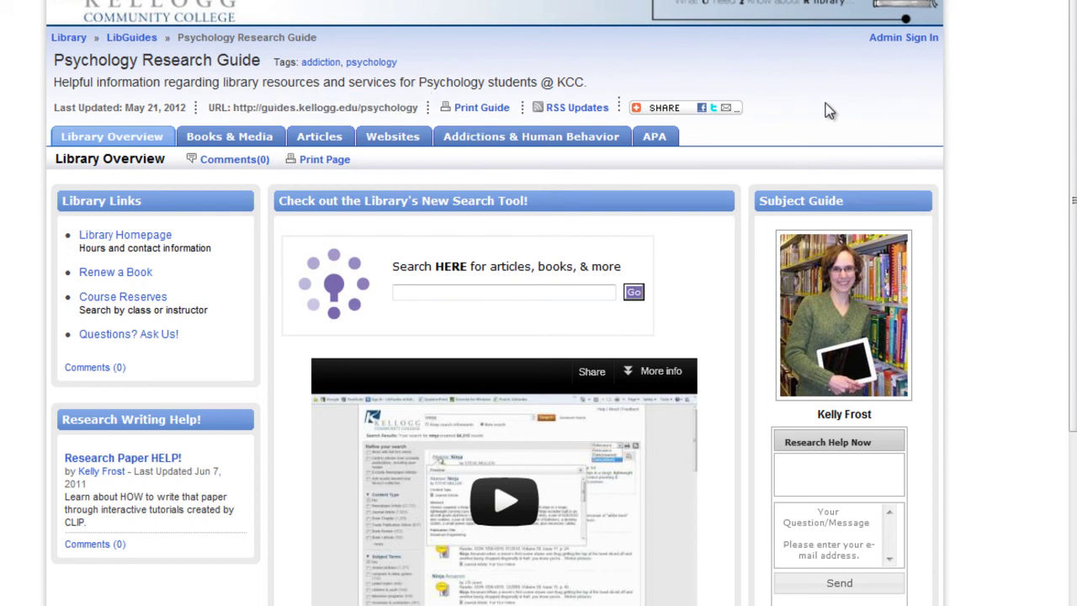
{"action": "left_click", "coordinate": [199, 139]}
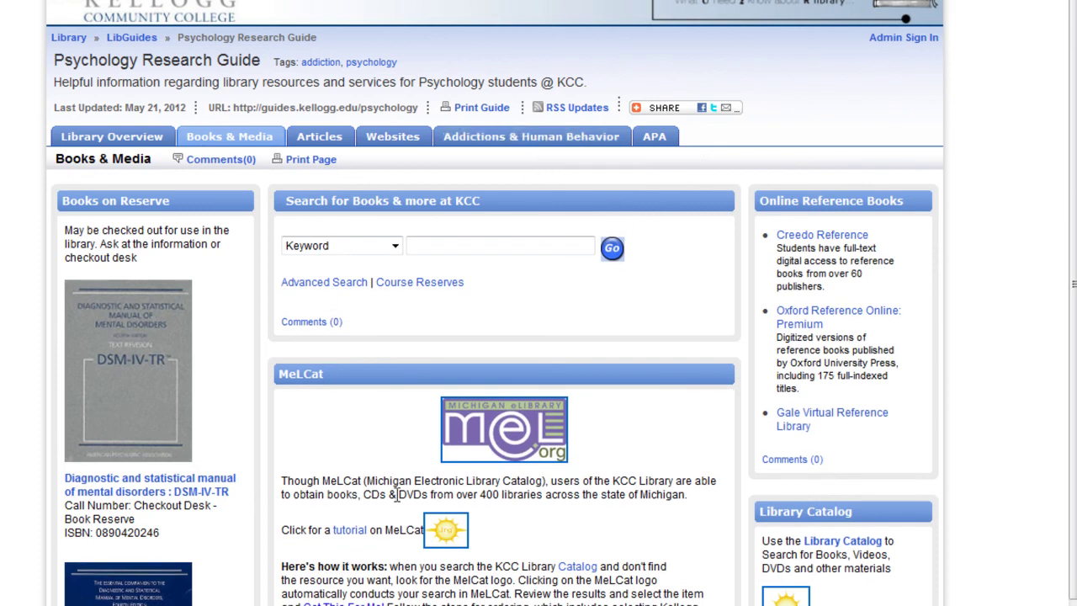
{"action": "left_click", "coordinate": [310, 140]}
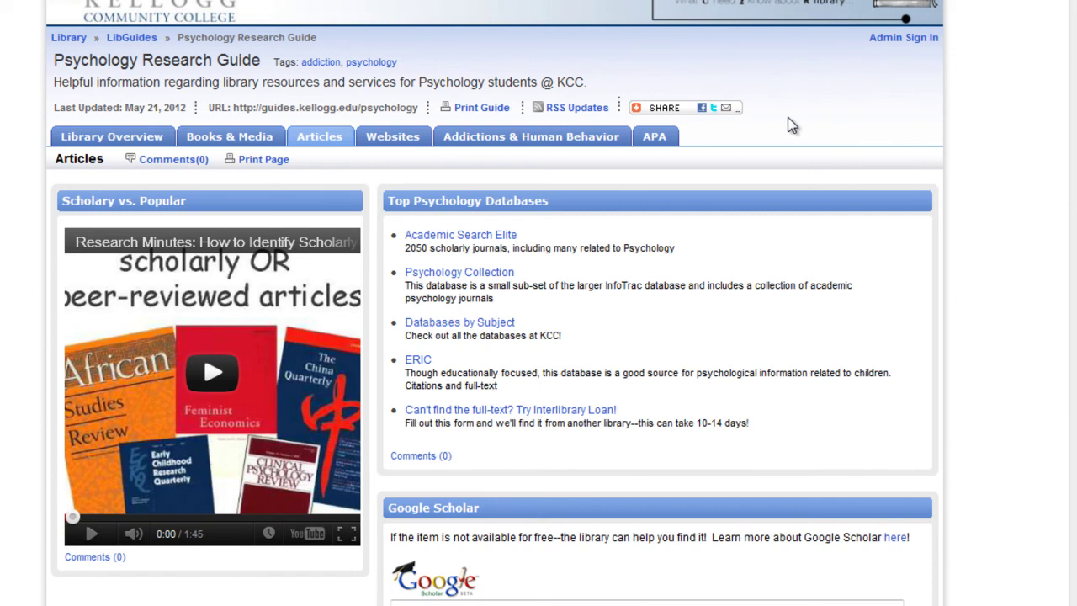
{"action": "left_click", "coordinate": [467, 273]}
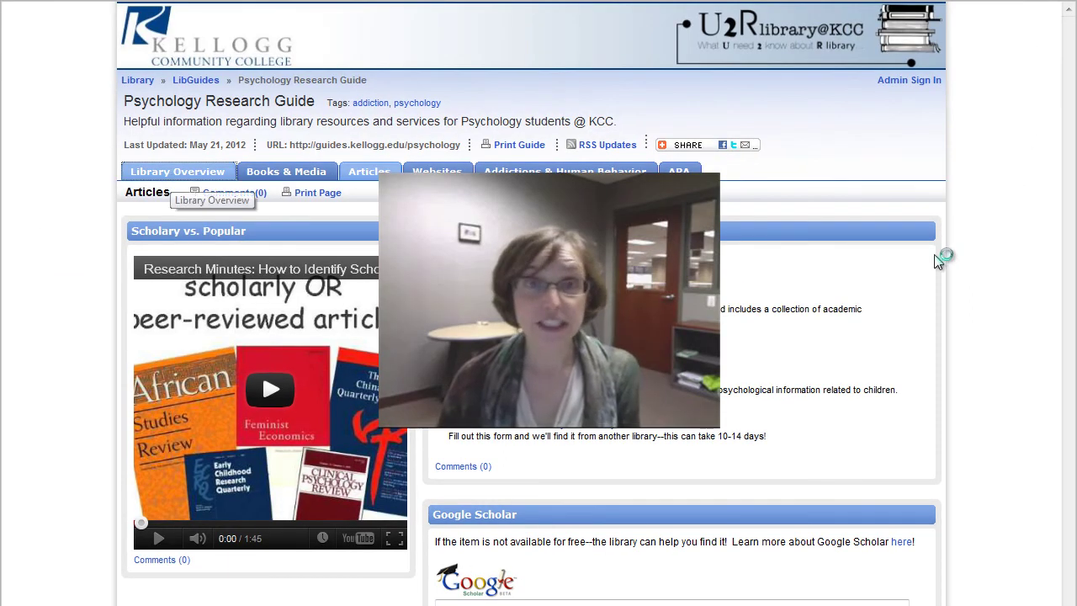
- Return to the Library Overview tab and scroll through its links and librarian contact box
{"action": "left_click", "coordinate": [178, 171]}
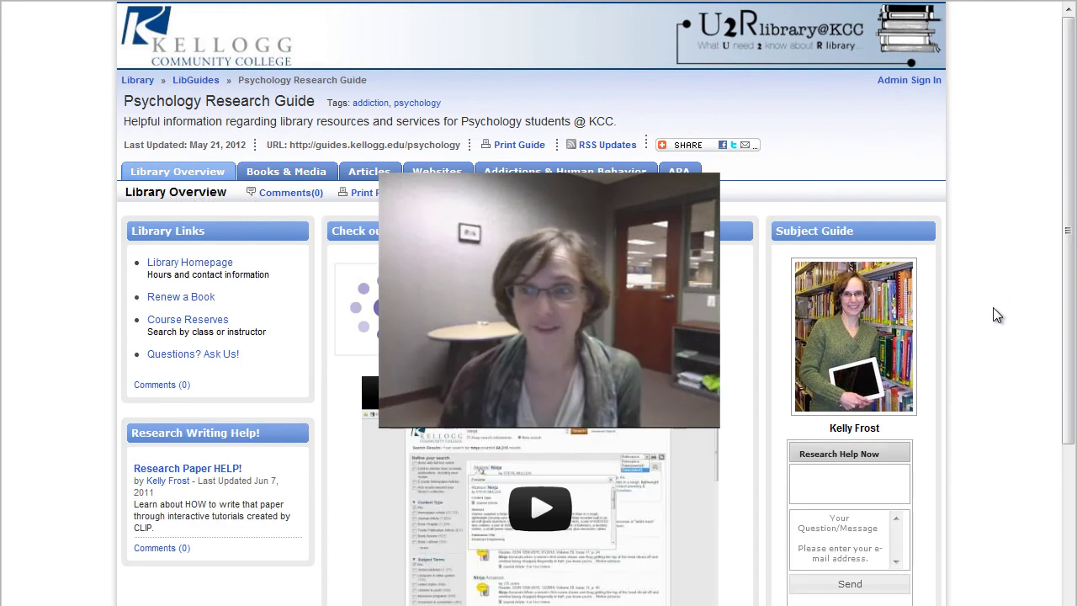
{"action": "scroll", "coordinate": [993, 312], "scroll_direction": "down", "scroll_amount": 3}
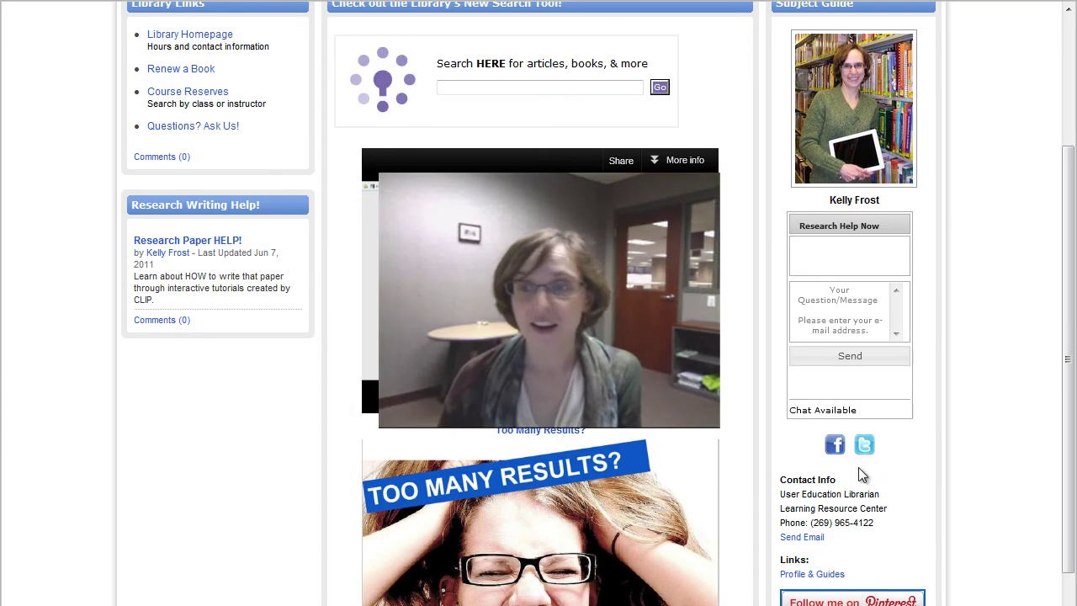
{"action": "scroll", "coordinate": [810, 426], "scroll_direction": "down", "scroll_amount": 2}
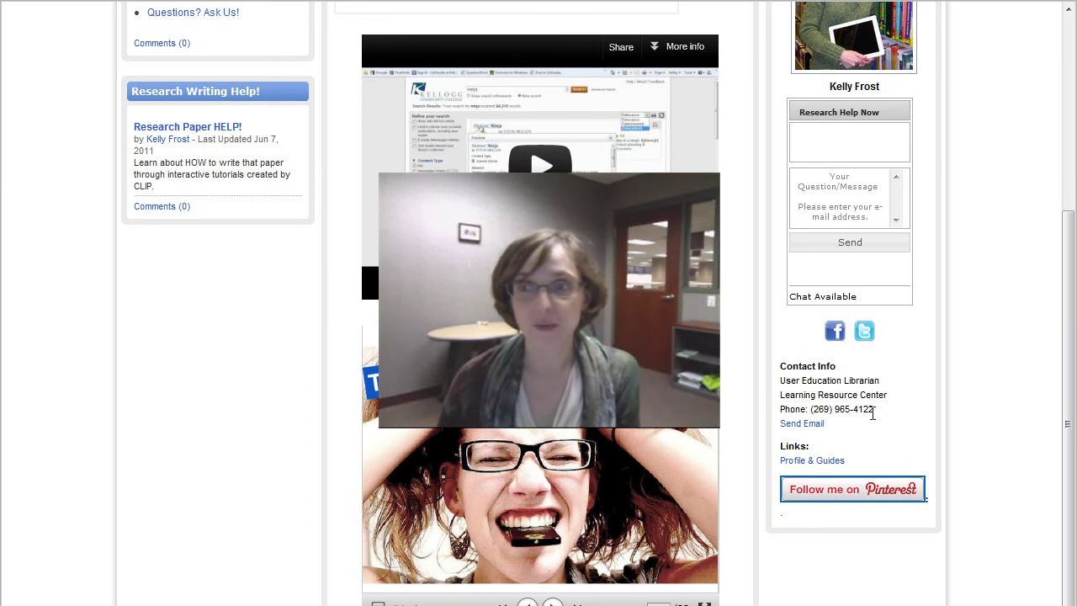
{"action": "scroll", "coordinate": [954, 405], "scroll_direction": "up", "scroll_amount": 5}
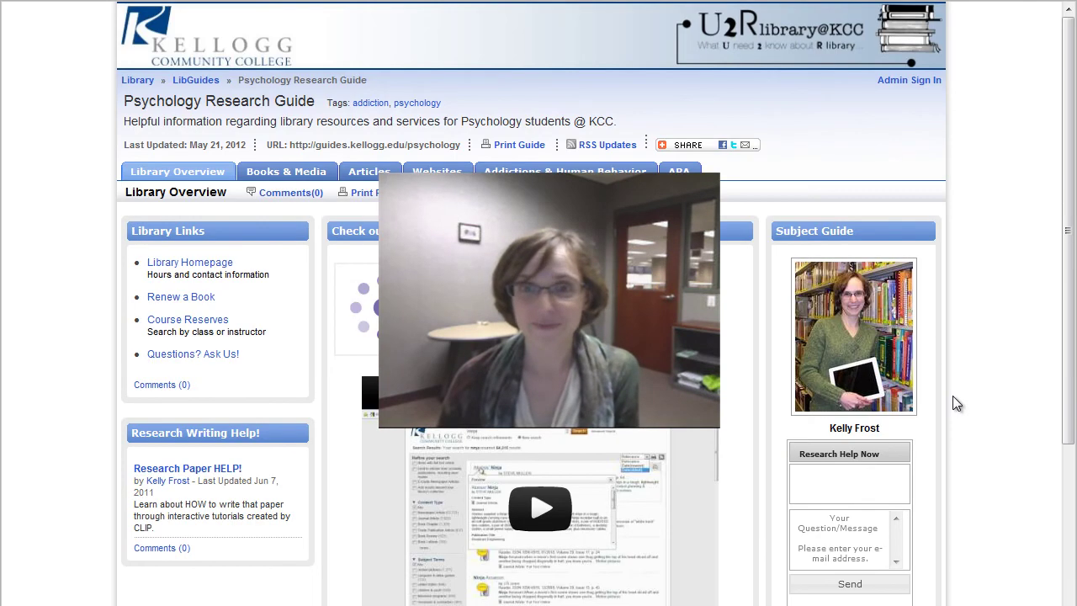